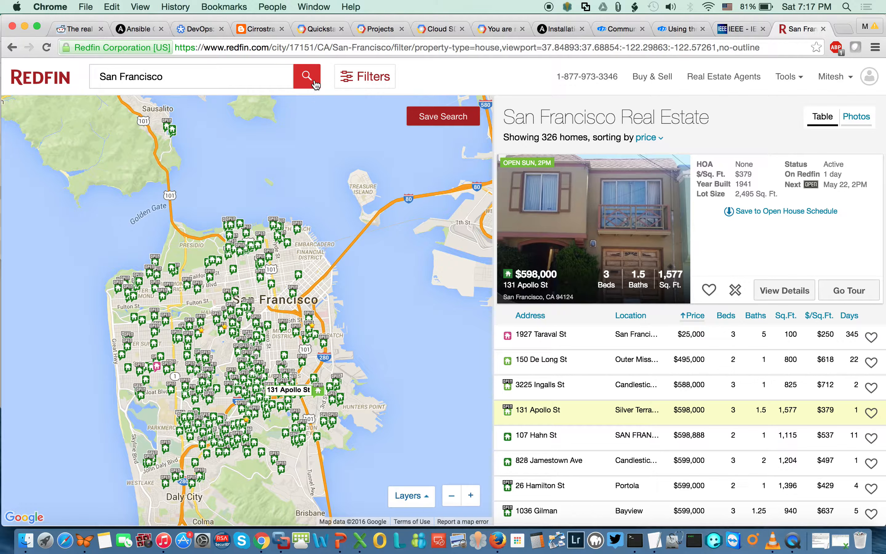
Refresh the San Francisco house search results and check the filter options.
{"action": "left_click", "coordinate": [315, 83]}
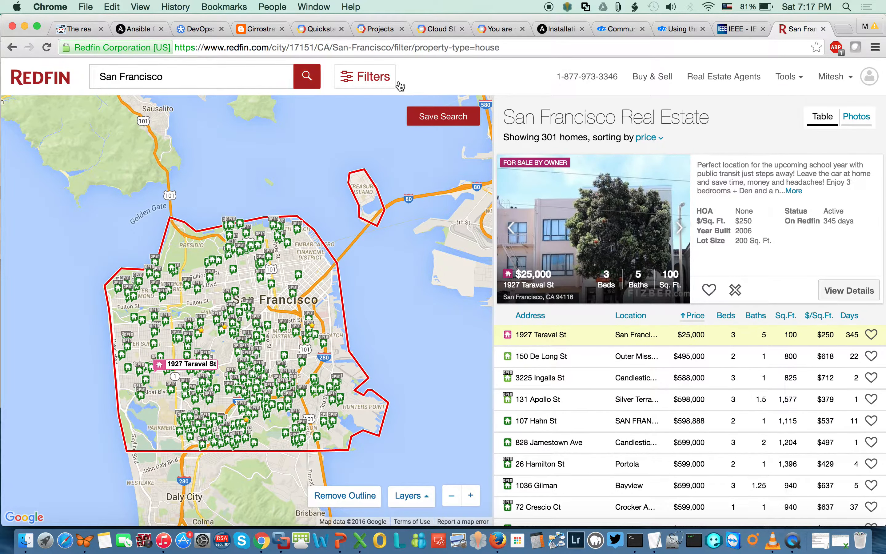
{"action": "left_click", "coordinate": [379, 78]}
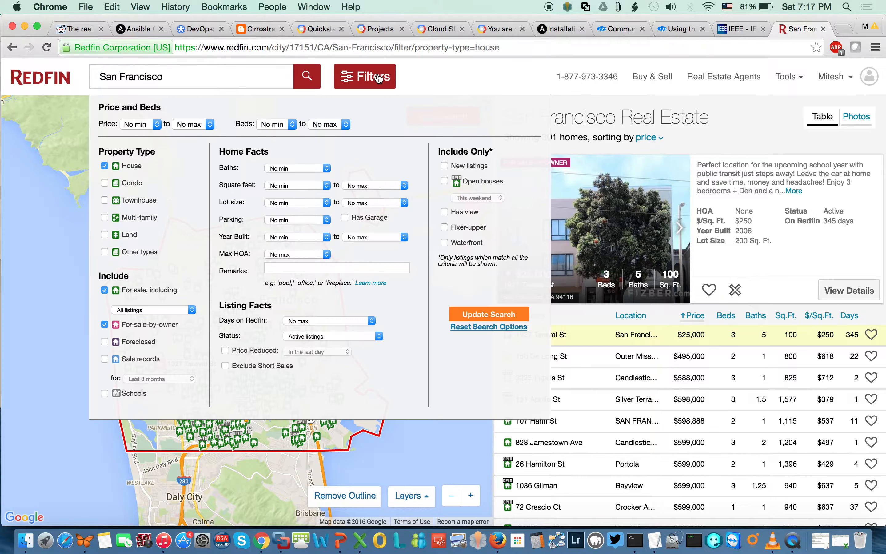
{"action": "left_click", "coordinate": [514, 83]}
Download all 301 San Francisco listings as a CSV and open the file.
{"action": "scroll", "coordinate": [725, 370], "scroll_direction": "down", "scroll_amount": 5}
{"action": "scroll", "coordinate": [725, 370], "scroll_direction": "down", "scroll_amount": 15}
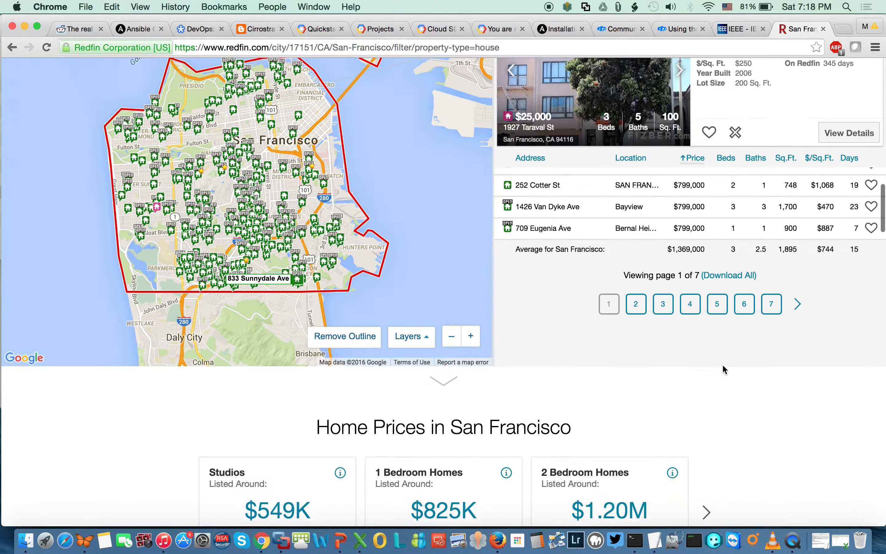
{"action": "scroll", "coordinate": [723, 366], "scroll_direction": "down", "scroll_amount": 1}
{"action": "scroll", "coordinate": [723, 365], "scroll_direction": "up", "scroll_amount": 1}
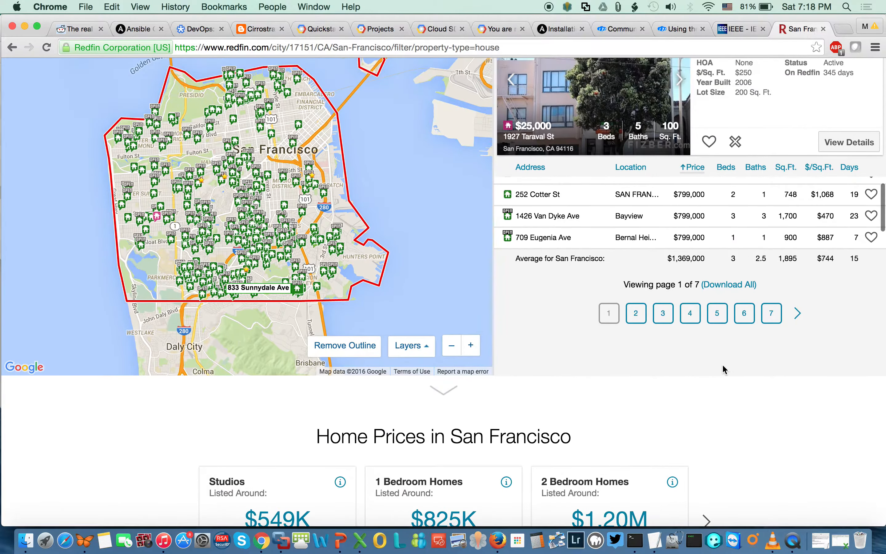
{"action": "left_click", "coordinate": [740, 291]}
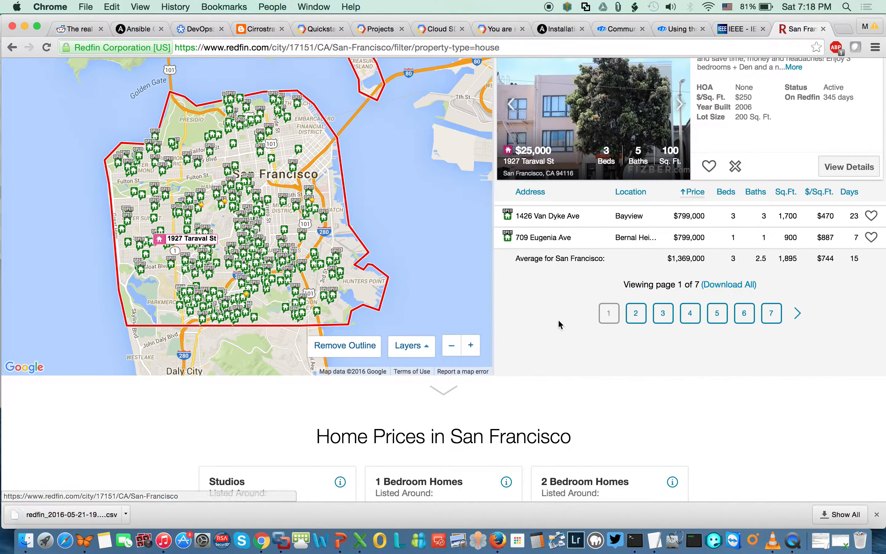
{"action": "left_click", "coordinate": [89, 514]}
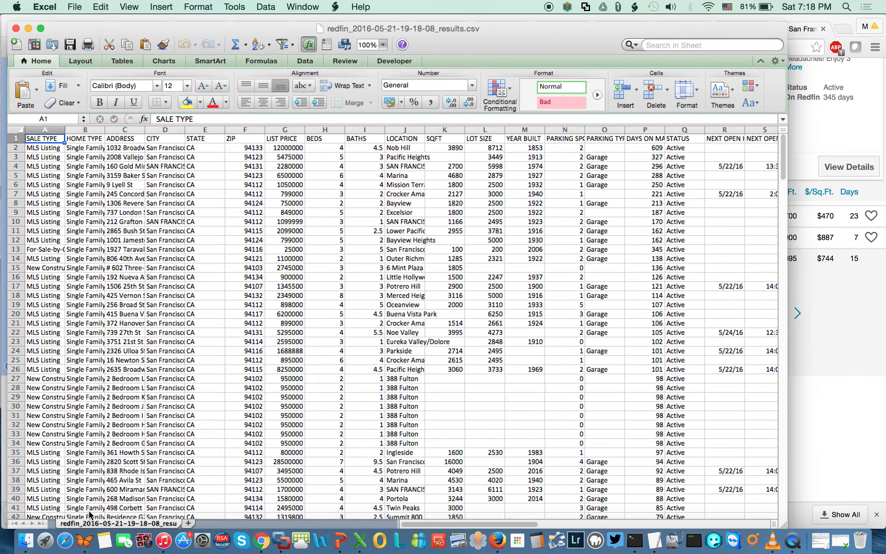
Auto-fit every column of the Redfin CSV and bring up the Developer tab's macro list.
{"action": "double_click", "coordinate": [65, 132]}
{"action": "key", "text": "super+Tab"}
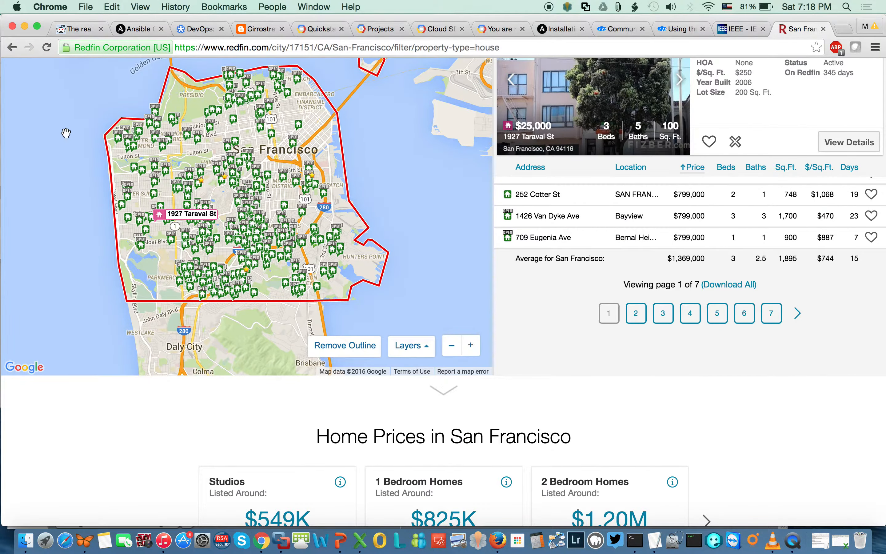
{"action": "key", "text": "super+Tab"}
{"action": "left_click", "coordinate": [17, 129]}
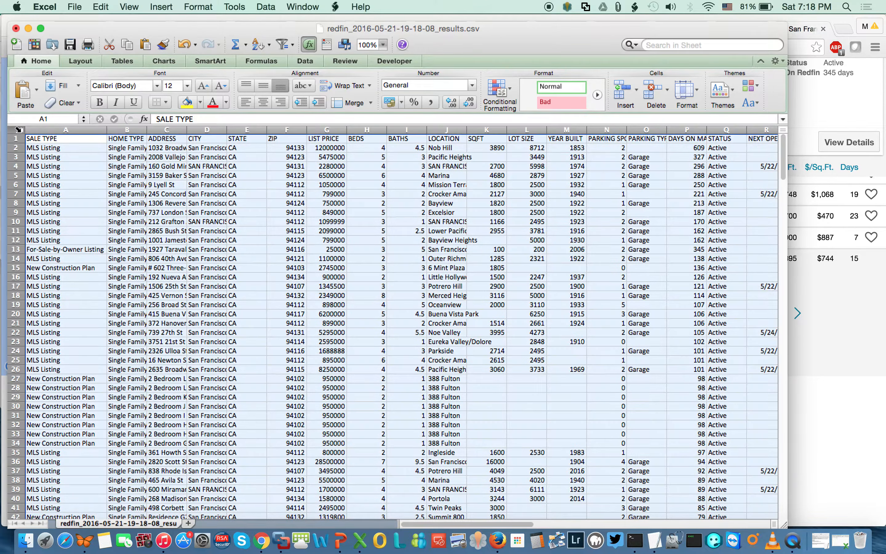
{"action": "double_click", "coordinate": [106, 130]}
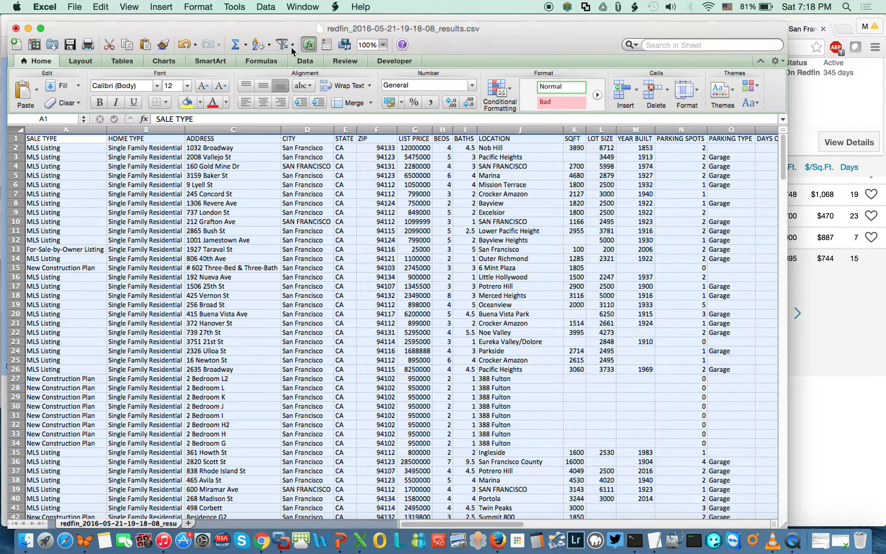
{"action": "left_click", "coordinate": [394, 61]}
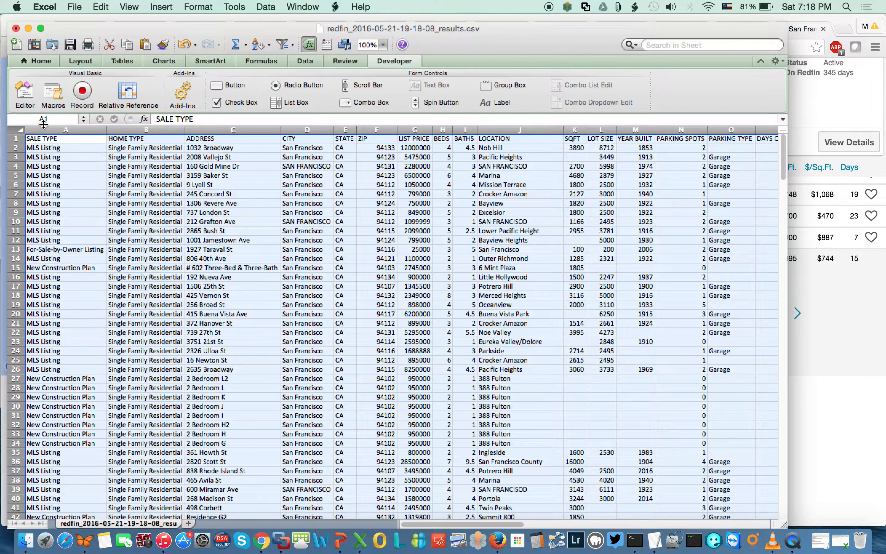
{"action": "left_click", "coordinate": [51, 93]}
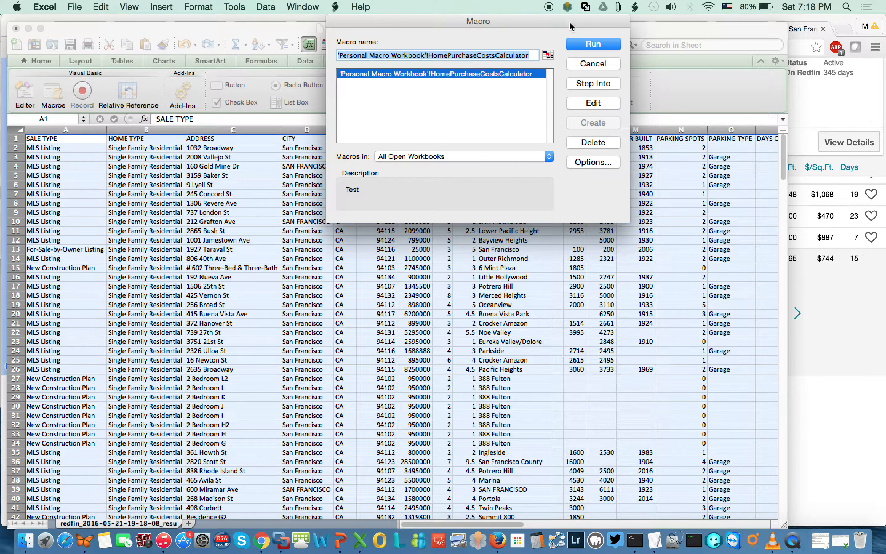
Run HomePurchaseCostsCalculator, then auto-fit columns H, I and L so their values show.
{"action": "left_click_drag", "start_coordinate": [568, 24], "coordinate": [433, 315]}
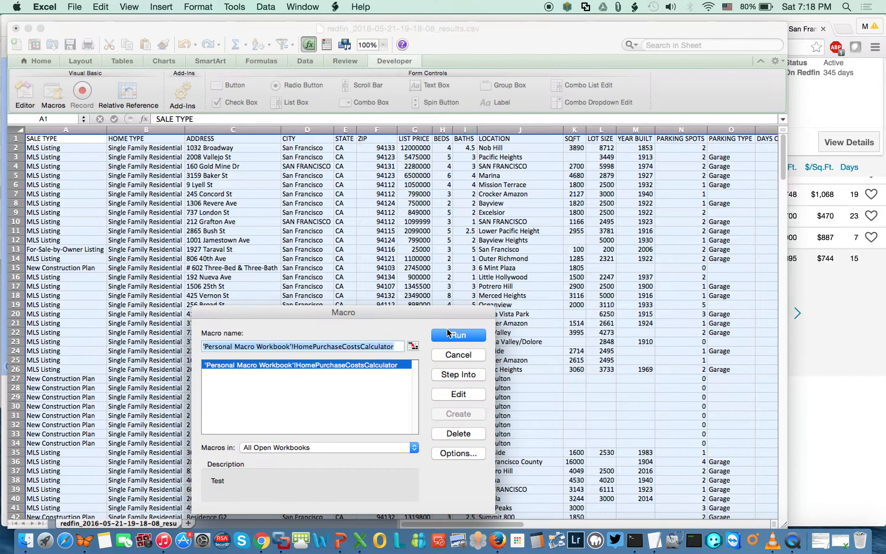
{"action": "left_click", "coordinate": [455, 339]}
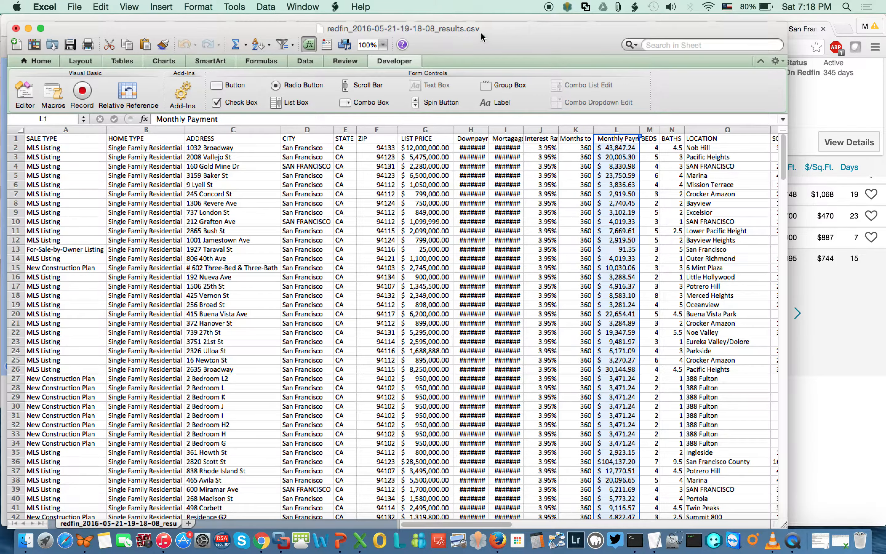
{"action": "left_click_drag", "start_coordinate": [488, 127], "coordinate": [489, 127]}
{"action": "double_click", "coordinate": [489, 127]}
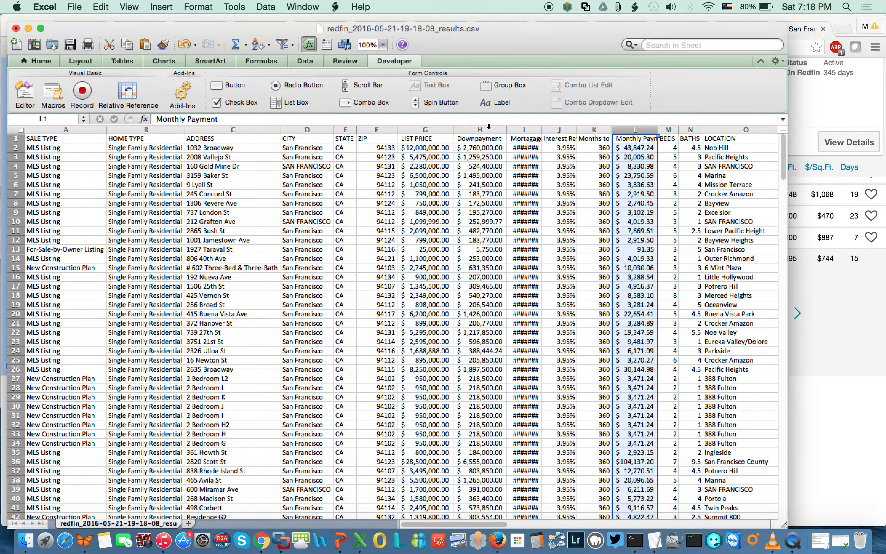
{"action": "double_click", "coordinate": [540, 130]}
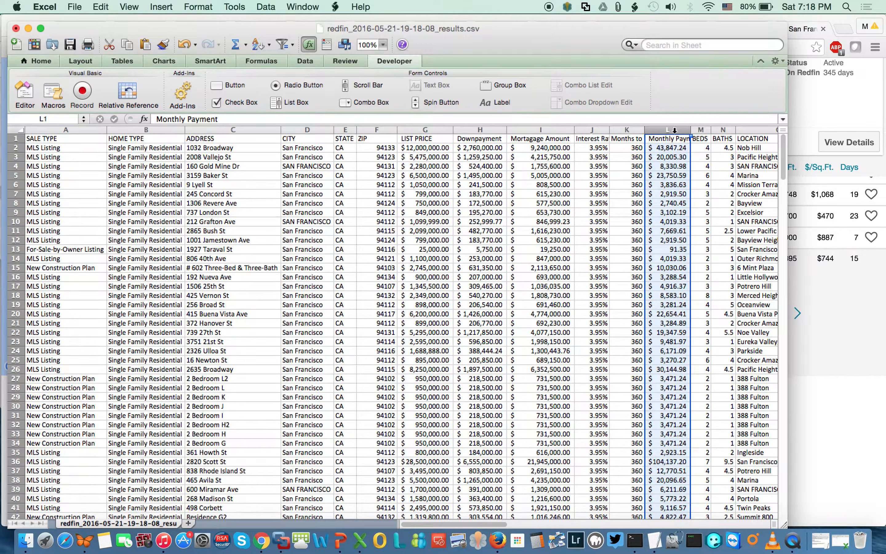
{"action": "double_click", "coordinate": [691, 130]}
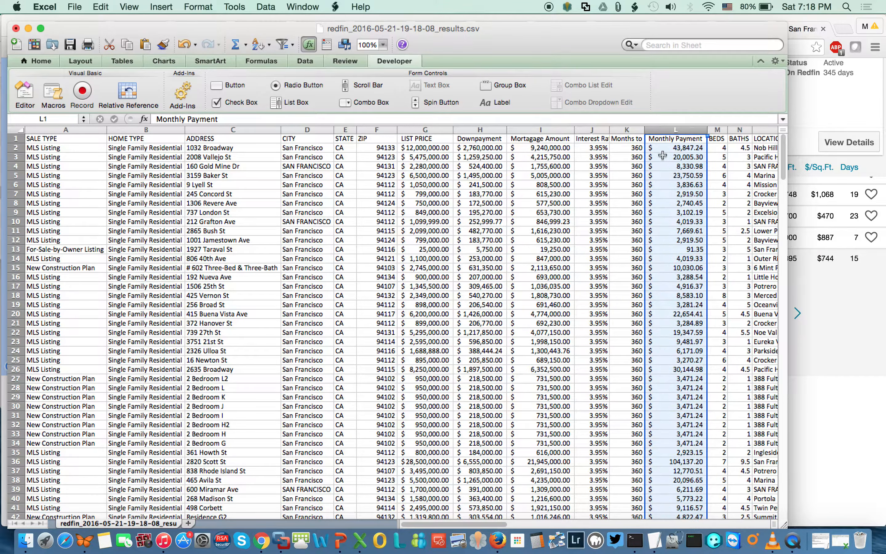
{"action": "left_click", "coordinate": [21, 129]}
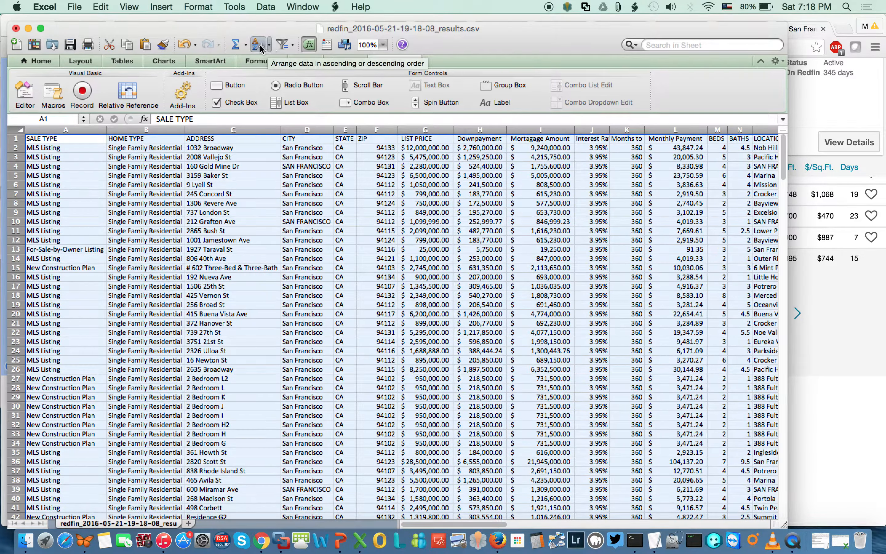
Custom-sort the listings by Monthly Payment, smallest to largest.
{"action": "left_click", "coordinate": [270, 47]}
{"action": "left_click", "coordinate": [291, 124]}
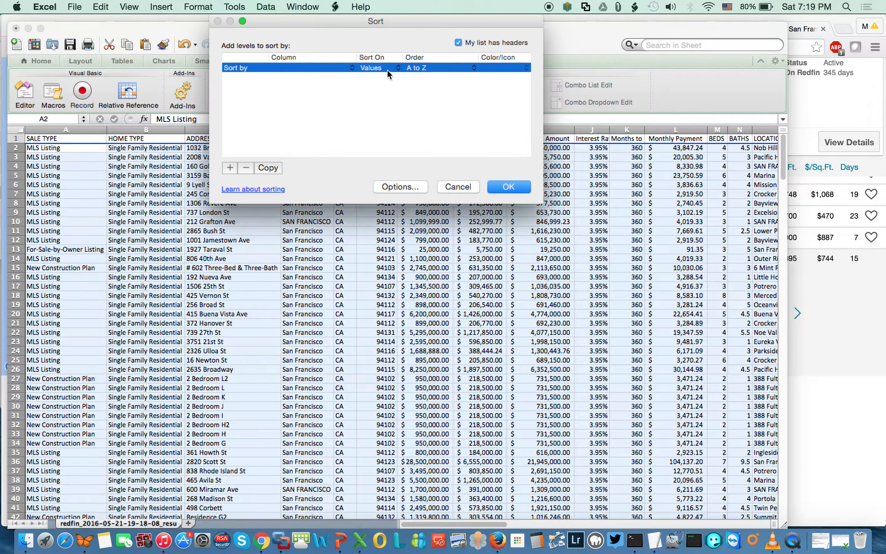
{"action": "left_click", "coordinate": [352, 70]}
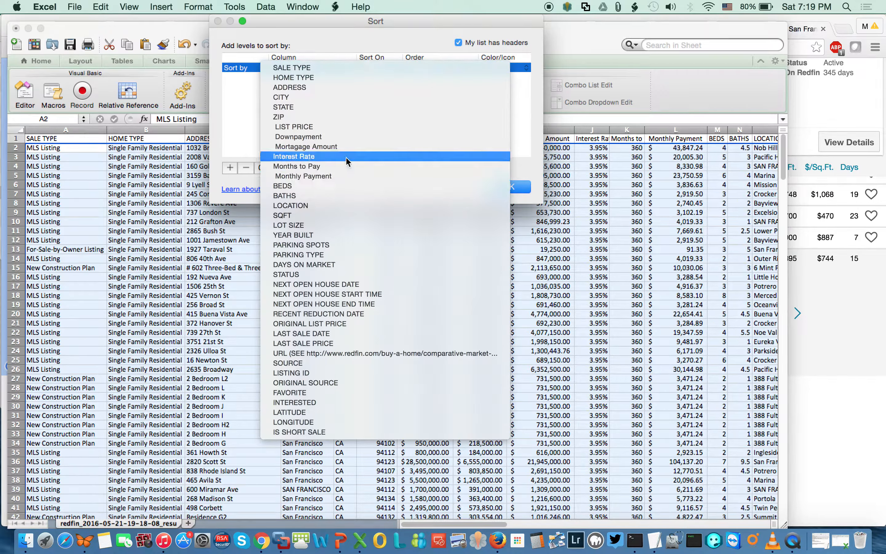
{"action": "left_click", "coordinate": [347, 137]}
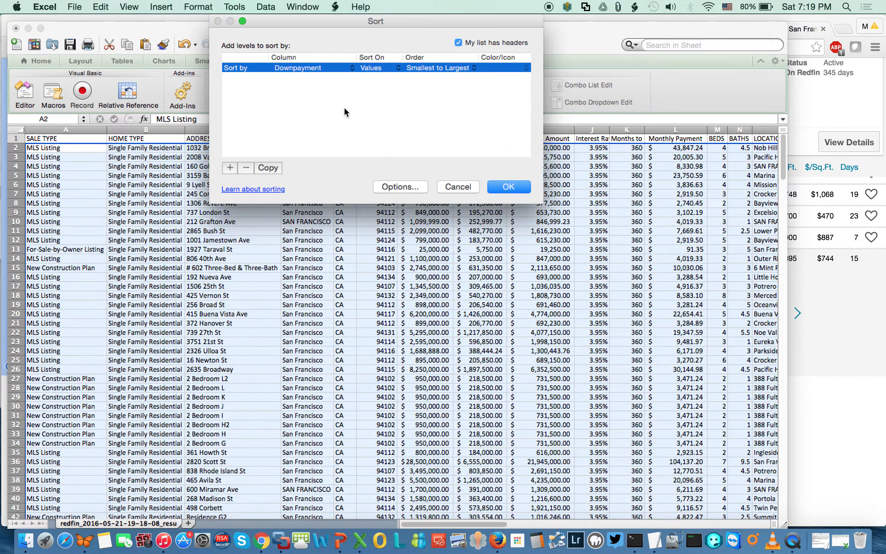
{"action": "left_click", "coordinate": [346, 70]}
{"action": "left_click", "coordinate": [340, 104]}
{"action": "left_click", "coordinate": [230, 167]}
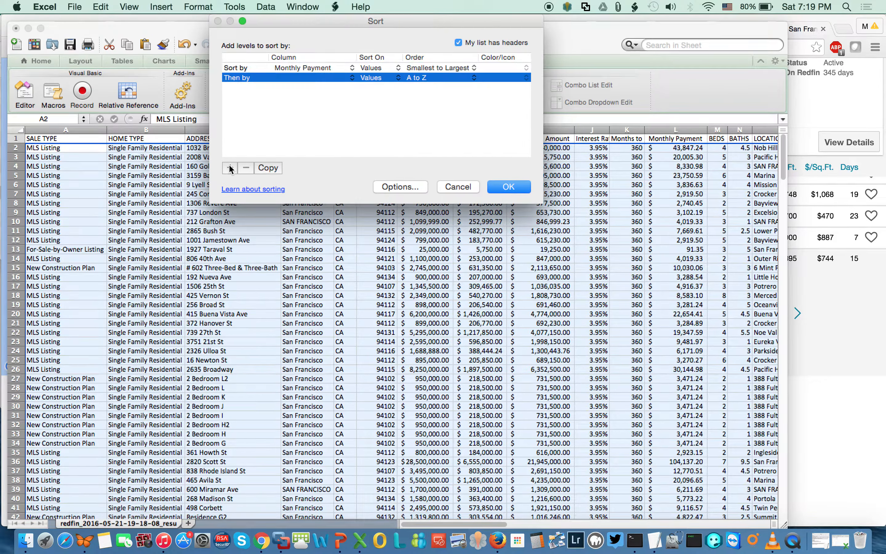
{"action": "left_click", "coordinate": [326, 76]}
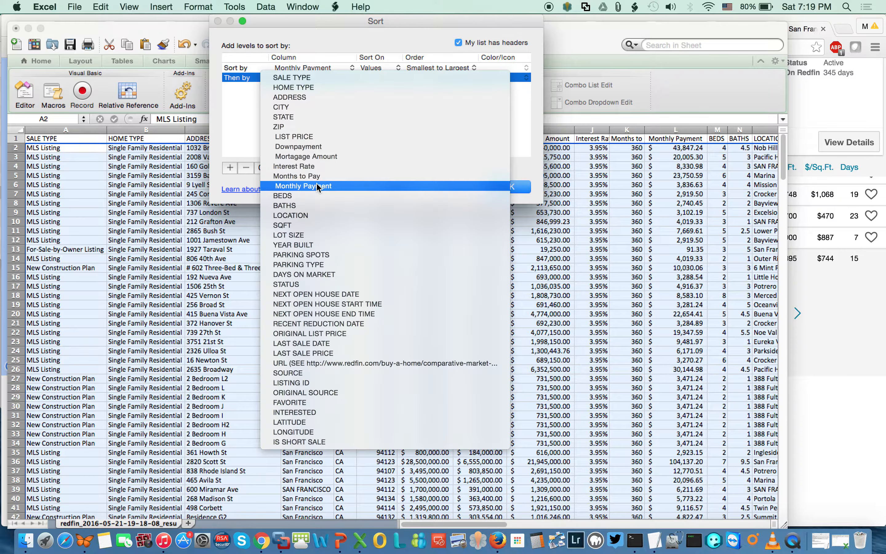
{"action": "left_click", "coordinate": [304, 147]}
{"action": "left_click", "coordinate": [515, 189]}
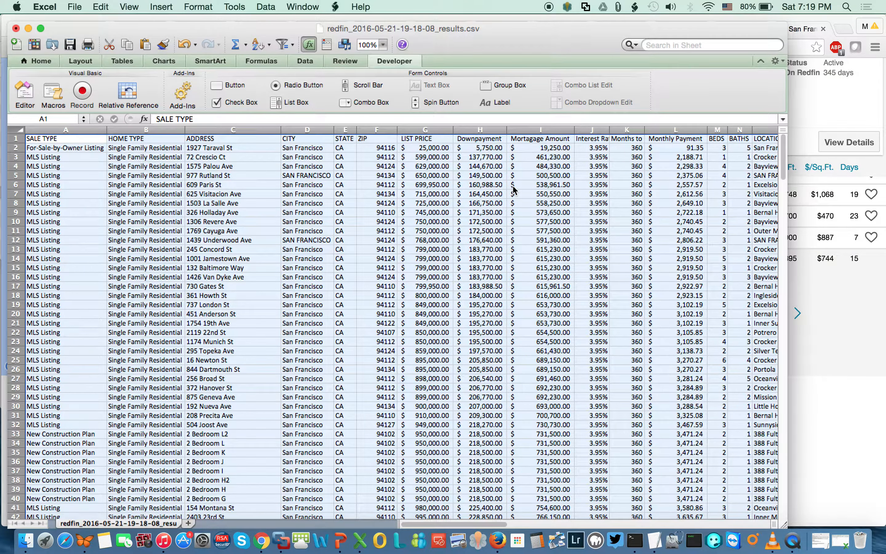
Check the L3 payment formula, then hide the Mortgage Amount, interest and term columns I:K.
{"action": "left_click", "coordinate": [689, 158]}
{"action": "key", "text": "Down"}
{"action": "key", "text": "Down"}
{"action": "key", "text": "Down"}
{"action": "key", "text": "Down"}
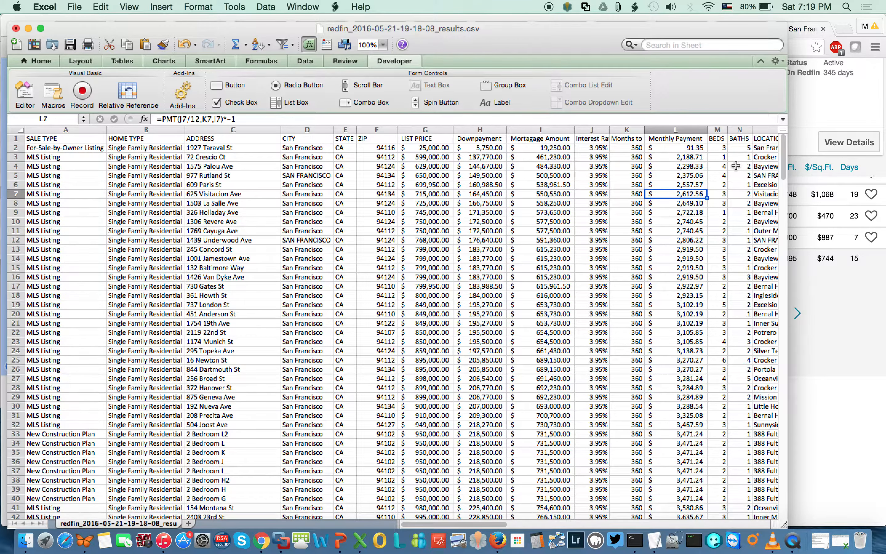
{"action": "key", "text": "super+Tab"}
{"action": "key", "text": "super+Tab"}
{"action": "left_click_drag", "start_coordinate": [540, 129], "coordinate": [633, 129]}
{"action": "right_click", "coordinate": [613, 130]}
{"action": "left_click", "coordinate": [639, 256]}
{"action": "left_click", "coordinate": [540, 169]}
{"action": "key", "text": "Down"}
{"action": "key", "text": "Down"}
{"action": "key", "text": "Down"}
{"action": "key", "text": "Down"}
{"action": "key", "text": "Down"}
{"action": "key", "text": "Down"}
{"action": "key", "text": "Down"}
{"action": "key", "text": "Up"}
{"action": "key", "text": "Up"}
{"action": "key", "text": "Up"}
{"action": "key", "text": "Up"}
{"action": "key", "text": "Up"}
{"action": "key", "text": "Up"}
{"action": "key", "text": "Up"}
{"action": "key", "text": "Up"}
{"action": "key", "text": "Down"}
{"action": "key", "text": "Down"}
{"action": "key", "text": "Down"}
{"action": "key", "text": "Down"}
{"action": "key", "text": "Down"}
{"action": "key", "text": "Down"}
{"action": "key", "text": "Down"}
{"action": "key", "text": "Down"}
{"action": "key", "text": "Down"}
{"action": "key", "text": "Down"}
{"action": "key", "text": "Down"}
{"action": "key", "text": "Down"}
{"action": "key", "text": "Down"}
{"action": "key", "text": "Down"}
{"action": "key", "text": "Down"}
{"action": "key", "text": "Down"}
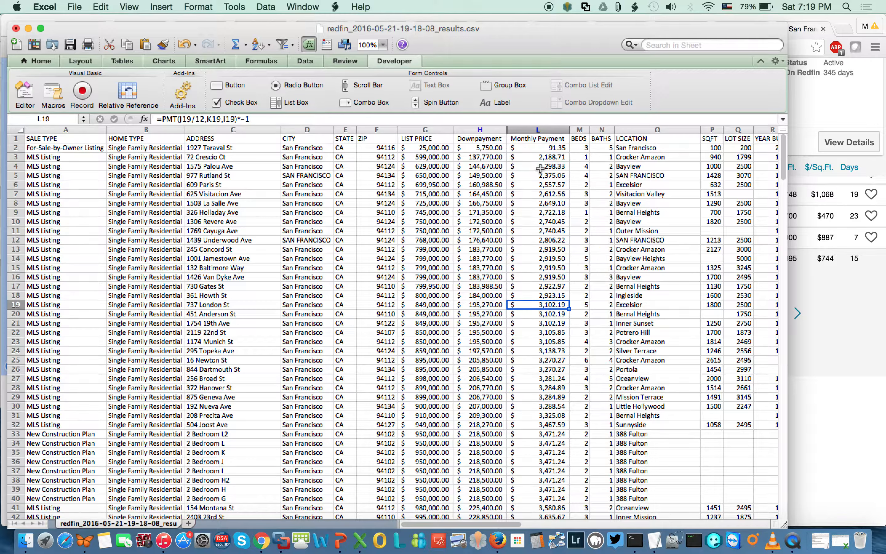
{"action": "key", "text": "Up"}
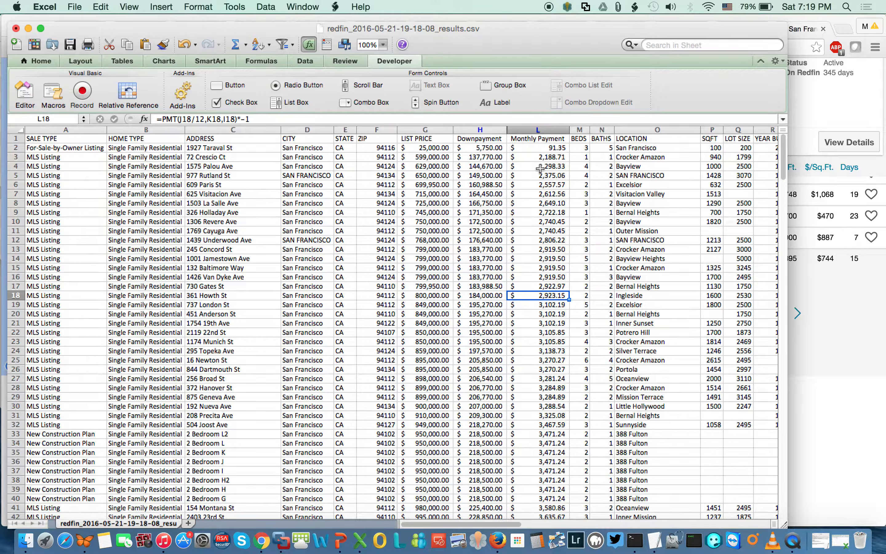
{"action": "key", "text": "Left"}
{"action": "key", "text": "Left"}
{"action": "key", "text": "Left"}
{"action": "key", "text": "Left"}
{"action": "key", "text": "Left"}
{"action": "key", "text": "Left"}
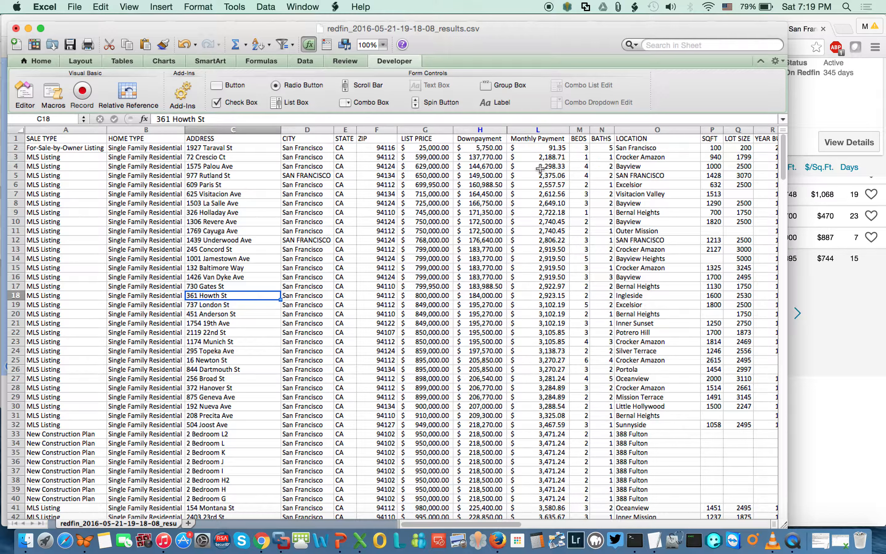
{"action": "key", "text": "Right"}
{"action": "key", "text": "Right"}
{"action": "key", "text": "Right"}
{"action": "key", "text": "Right"}
{"action": "key", "text": "Right"}
{"action": "key", "text": "Right"}
{"action": "key", "text": "Right"}
{"action": "key", "text": "Right"}
{"action": "key", "text": "Right"}
{"action": "key", "text": "Right"}
{"action": "key", "text": "Right"}
{"action": "key", "text": "Right"}
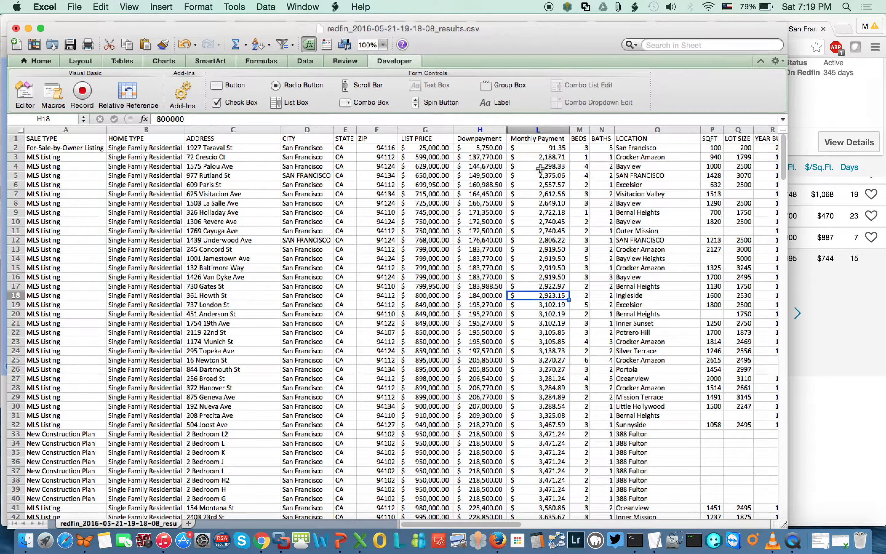
{"action": "key", "text": "Right"}
{"action": "key", "text": "Right"}
{"action": "key", "text": "Right"}
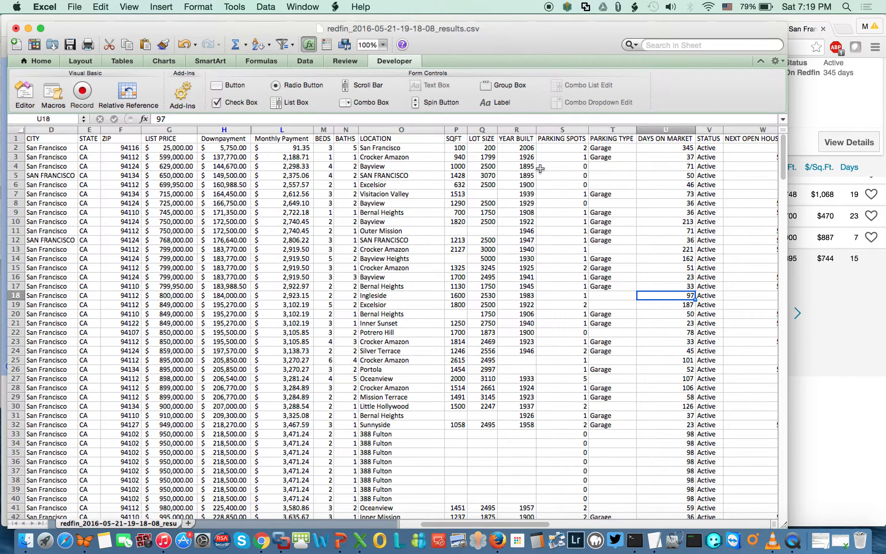
{"action": "key", "text": "Right"}
{"action": "key", "text": "Right"}
{"action": "key", "text": "Right"}
{"action": "key", "text": "Right"}
{"action": "key", "text": "Right"}
{"action": "key", "text": "Right"}
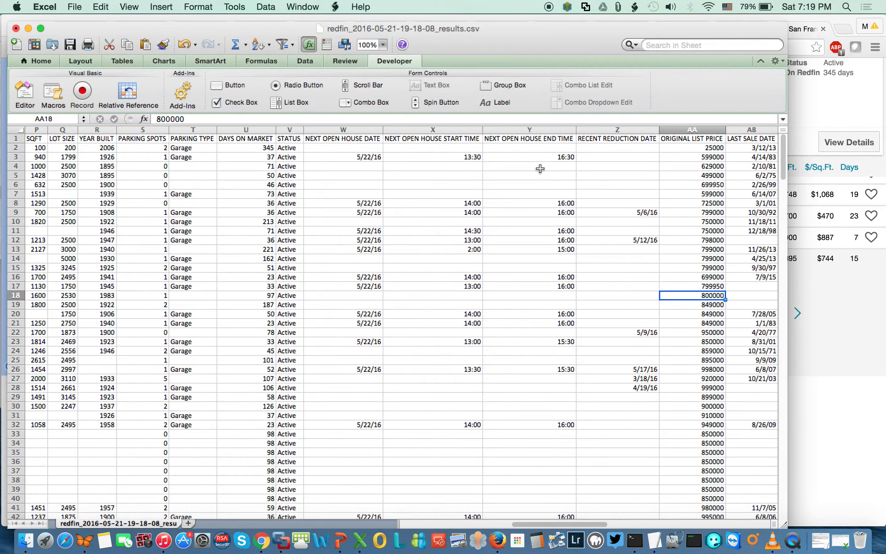
{"action": "key", "text": "Right"}
{"action": "key", "text": "Right"}
{"action": "key", "text": "Right"}
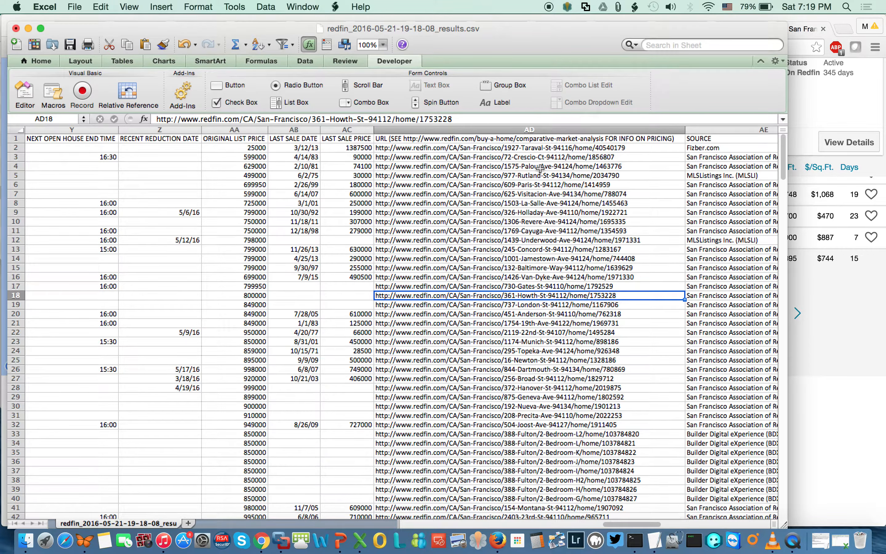
{"action": "key", "text": "super+Tab"}
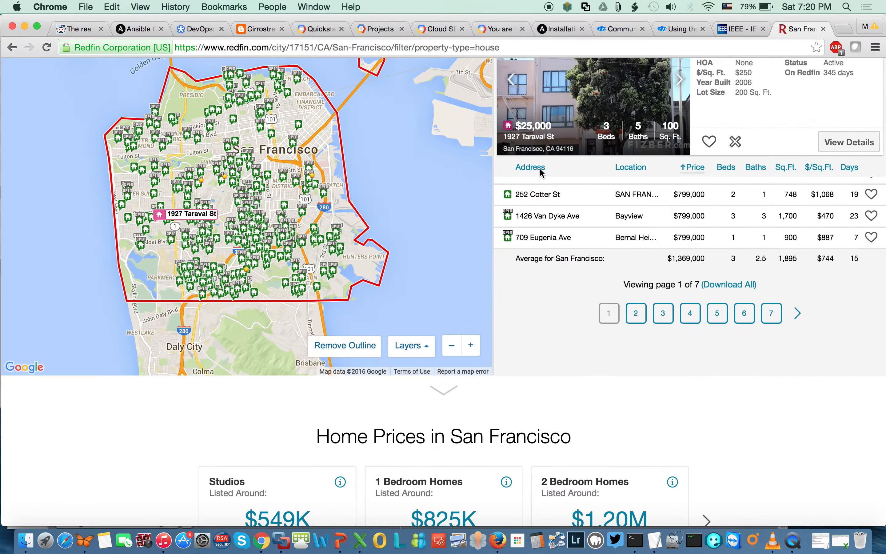
{"action": "key", "text": "super+t"}
{"action": "key", "text": "super+v"}
{"action": "key", "text": "Return"}
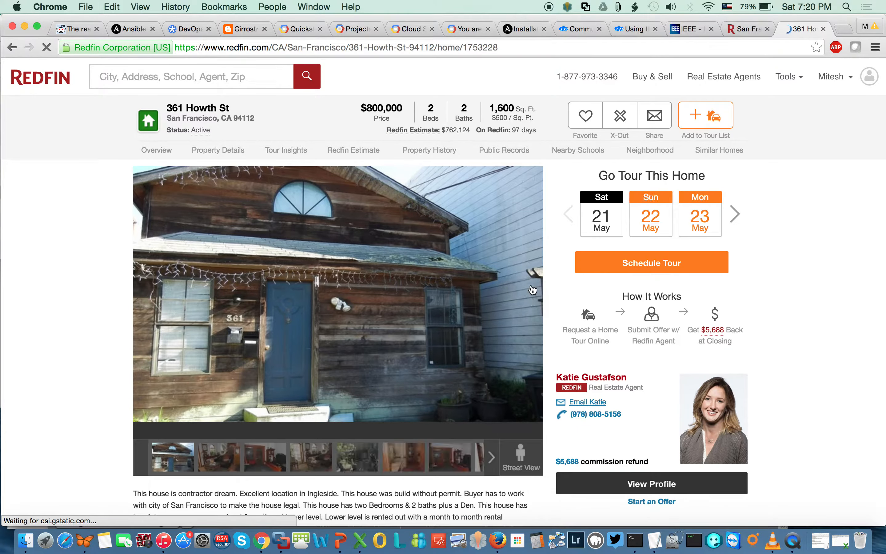
{"action": "left_click", "coordinate": [530, 304]}
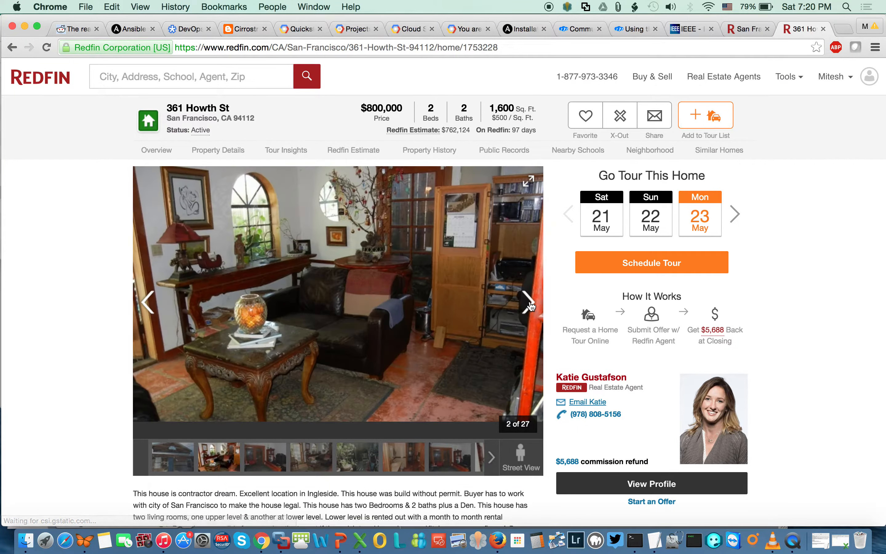
{"action": "left_click", "coordinate": [531, 304]}
{"action": "left_click", "coordinate": [531, 304]}
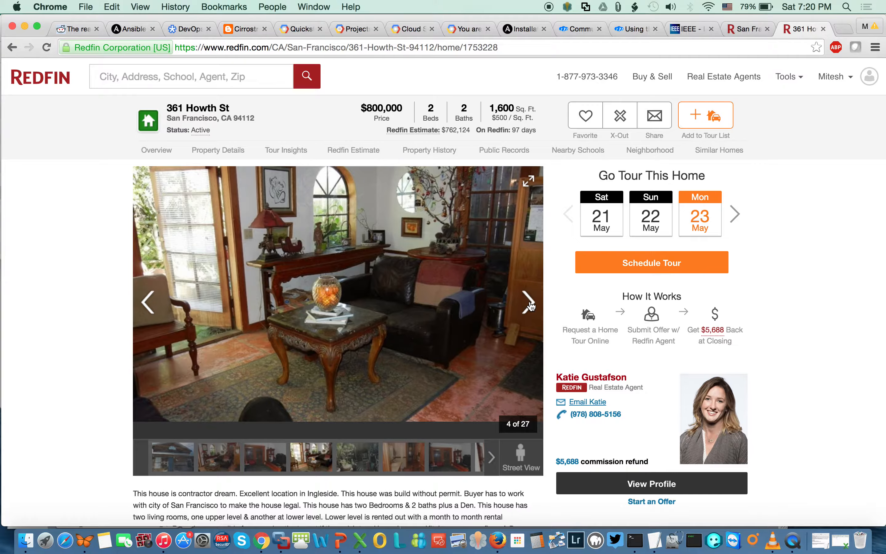
{"action": "key", "text": "super+Tab"}
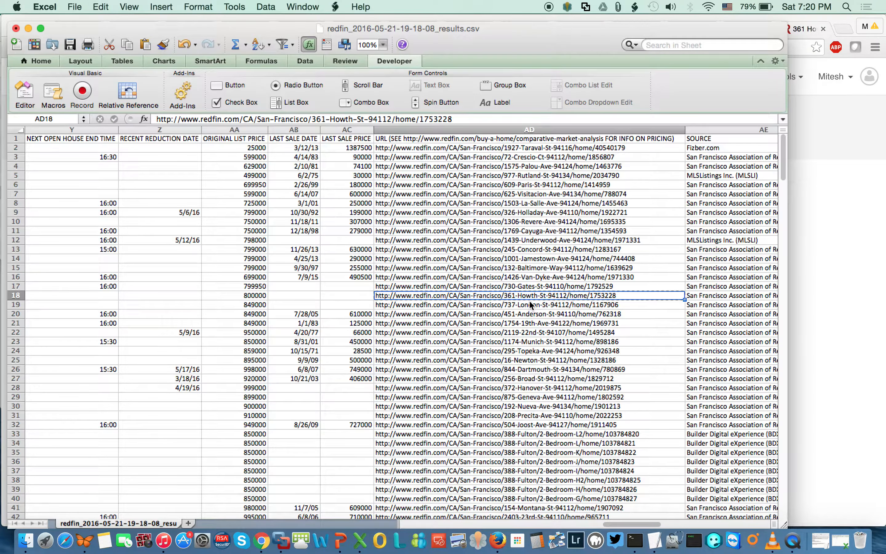
Open the HomePurchaseCostsCalculator code in Module1 and enlarge the editor window.
{"action": "key", "text": "Left"}
{"action": "key", "text": "Left"}
{"action": "key", "text": "Left"}
{"action": "key", "text": "Left"}
{"action": "key", "text": "Left"}
{"action": "key", "text": "Left"}
{"action": "key", "text": "Left"}
{"action": "key", "text": "Left"}
{"action": "key", "text": "Left"}
{"action": "key", "text": "Left"}
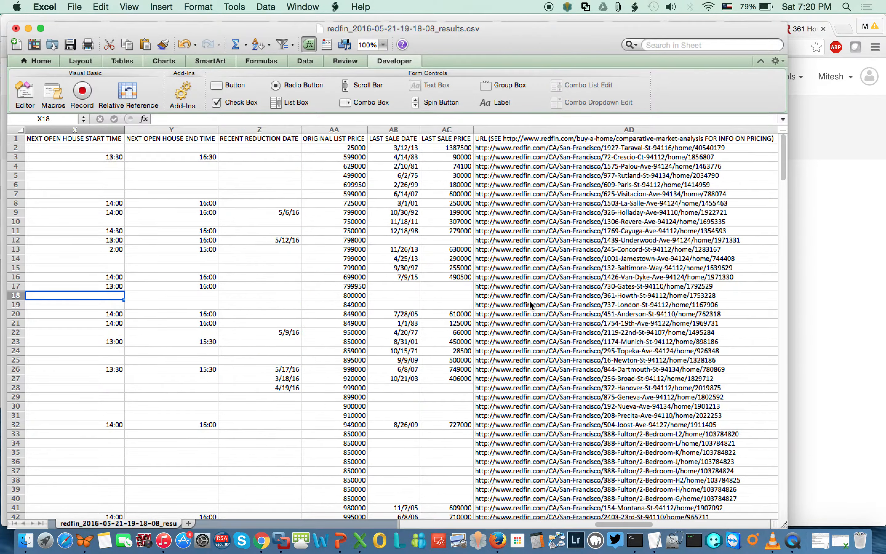
{"action": "key", "text": "Left"}
{"action": "key", "text": "Left"}
{"action": "key", "text": "Left"}
{"action": "key", "text": "Left"}
{"action": "key", "text": "Left"}
{"action": "key", "text": "Left"}
{"action": "key", "text": "Left"}
{"action": "key", "text": "Left"}
{"action": "key", "text": "Left"}
{"action": "key", "text": "Left"}
{"action": "key", "text": "Left"}
{"action": "key", "text": "Left"}
{"action": "key", "text": "Left"}
{"action": "key", "text": "Left"}
{"action": "key", "text": "Left"}
{"action": "key", "text": "Left"}
{"action": "key", "text": "Left"}
{"action": "key", "text": "Left"}
{"action": "key", "text": "Left"}
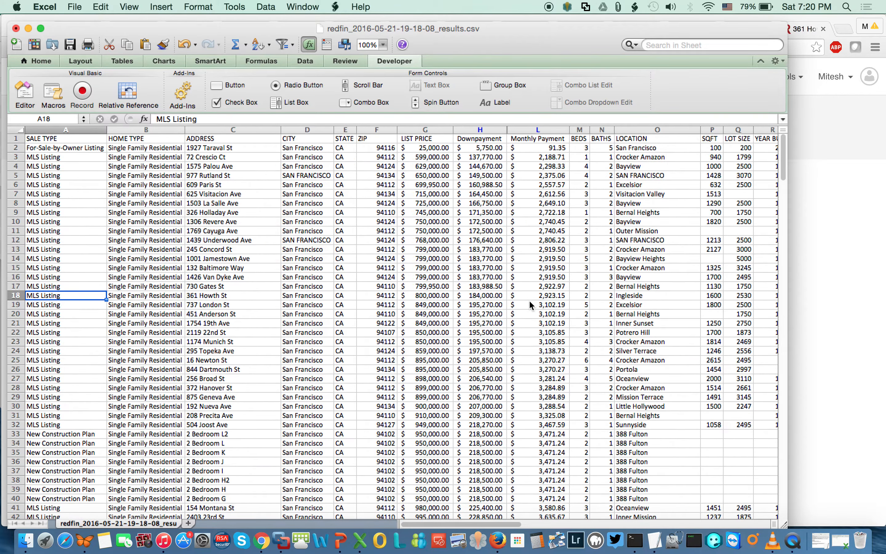
{"action": "left_click", "coordinate": [24, 94]}
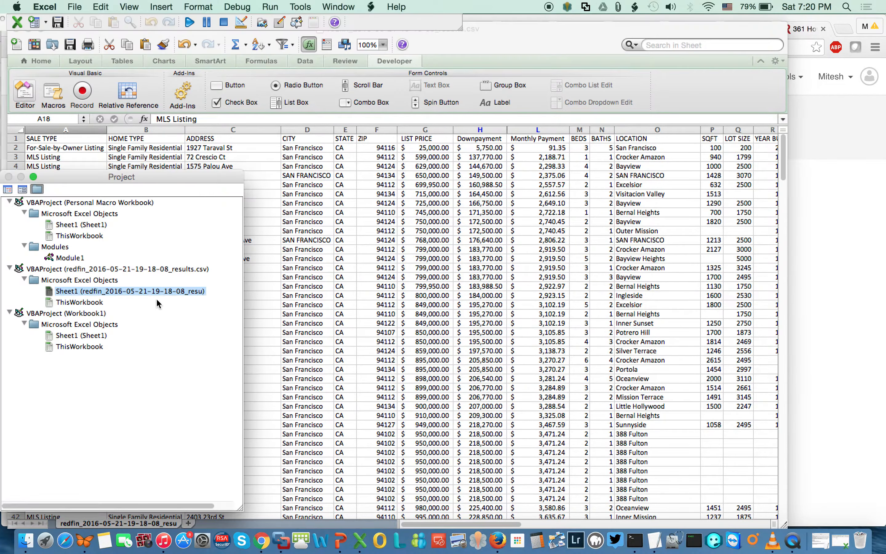
{"action": "double_click", "coordinate": [70, 257]}
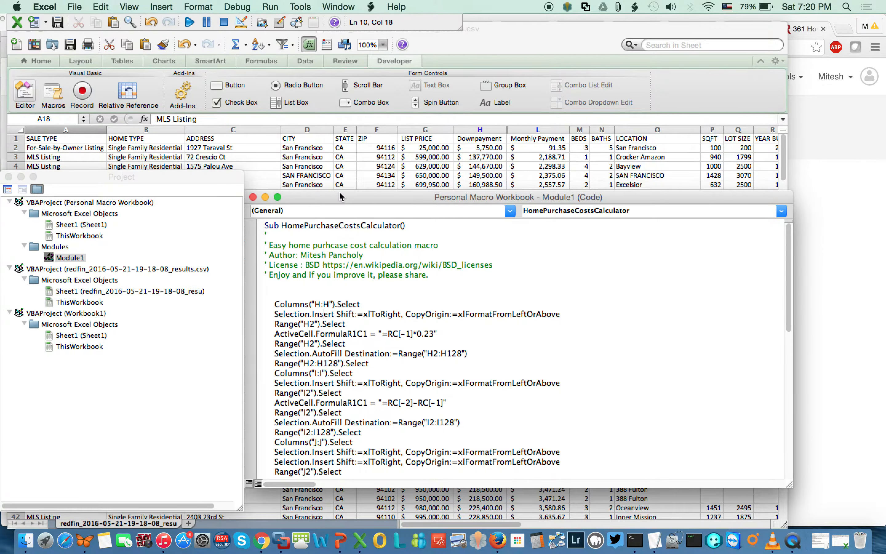
{"action": "left_click_drag", "start_coordinate": [339, 192], "coordinate": [266, 65]}
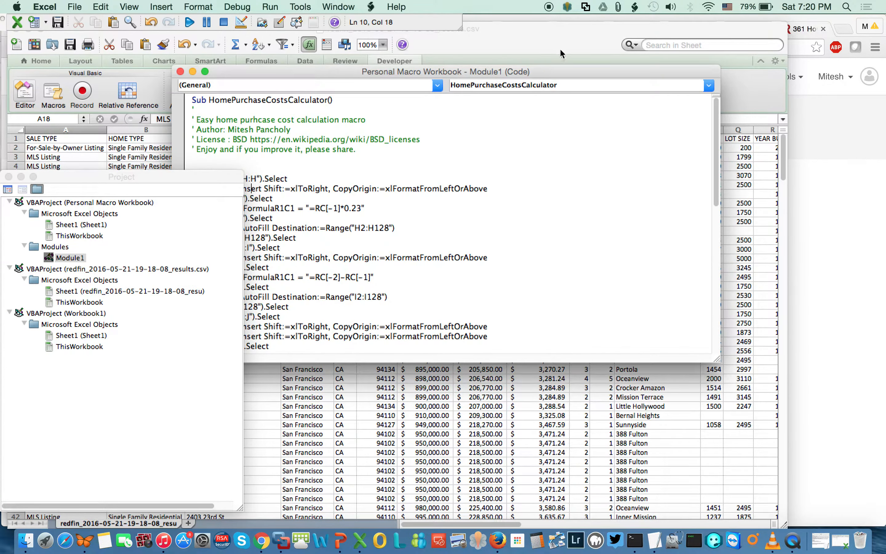
{"action": "left_click_drag", "start_coordinate": [561, 67], "coordinate": [651, 52]}
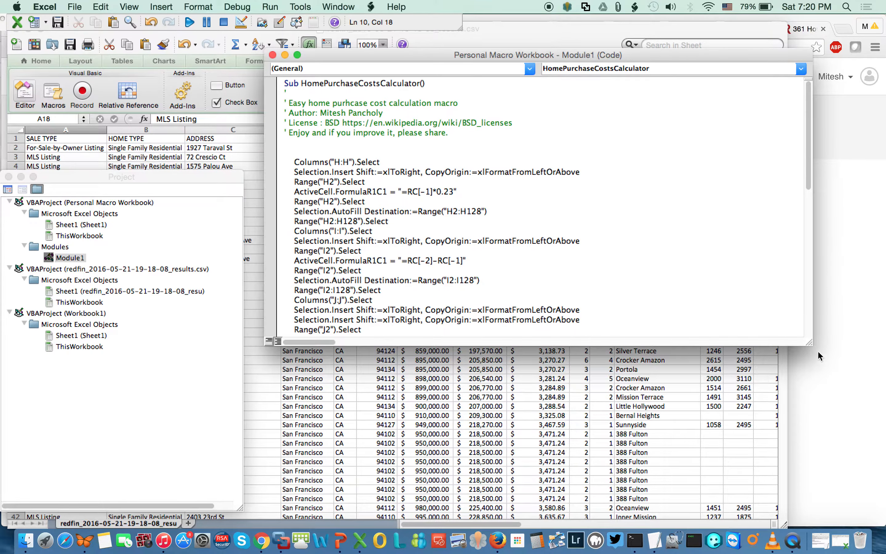
{"action": "left_click_drag", "start_coordinate": [810, 342], "coordinate": [817, 511]}
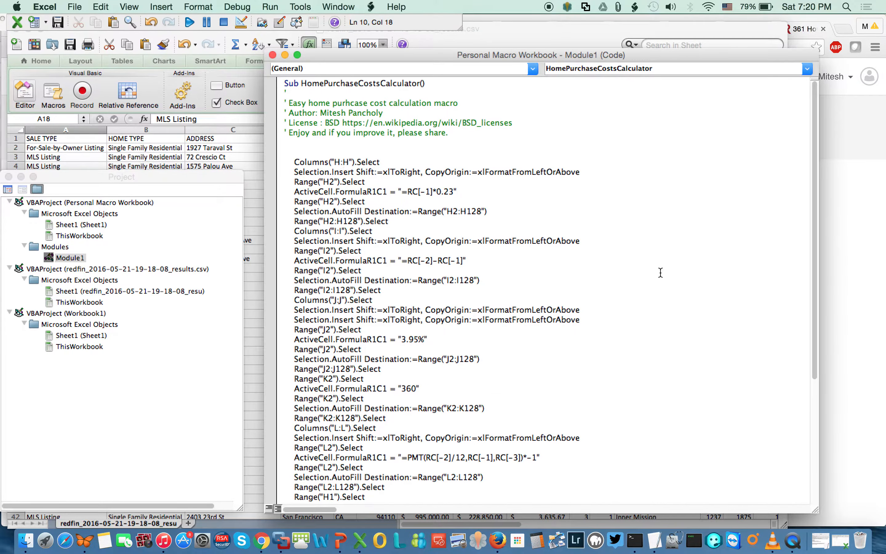
{"action": "left_click_drag", "start_coordinate": [675, 54], "coordinate": [672, 21]}
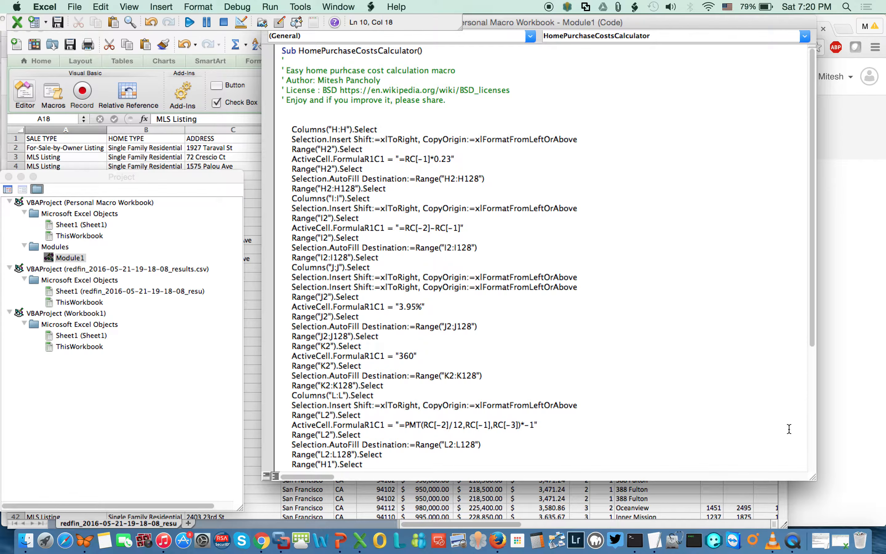
{"action": "left_click_drag", "start_coordinate": [815, 474], "coordinate": [829, 525]}
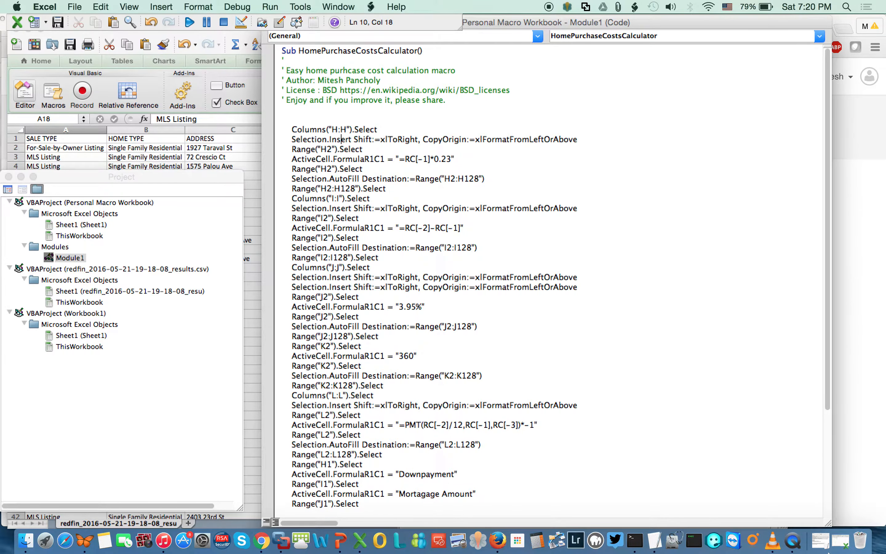
Review the macro's interest rate line, close the code window, and check the H7 Downpayment formula.
{"action": "left_click", "coordinate": [601, 320]}
{"action": "scroll", "coordinate": [602, 320], "scroll_direction": "down", "scroll_amount": 5}
{"action": "scroll", "coordinate": [601, 320], "scroll_direction": "up", "scroll_amount": 5}
{"action": "left_click_drag", "start_coordinate": [536, 22], "coordinate": [617, 204]}
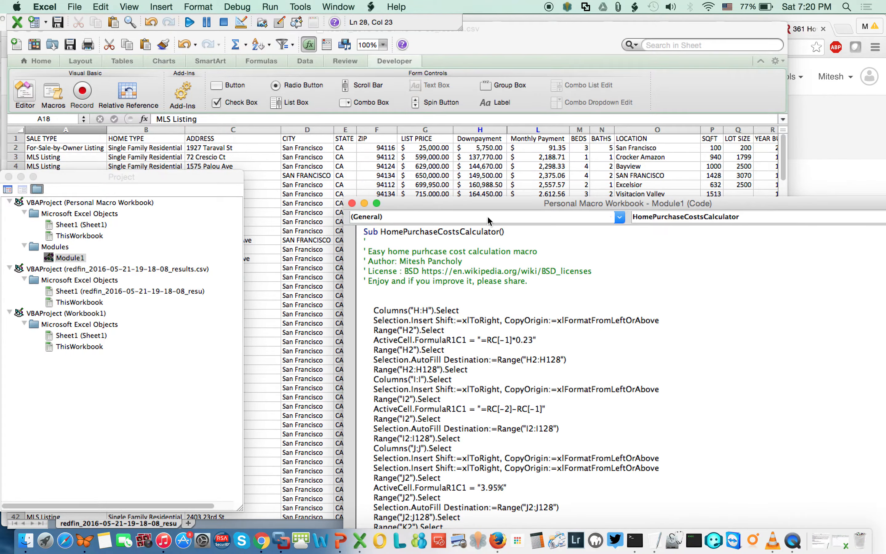
{"action": "left_click", "coordinate": [352, 204]}
{"action": "left_click", "coordinate": [462, 195]}
{"action": "left_click", "coordinate": [462, 196]}
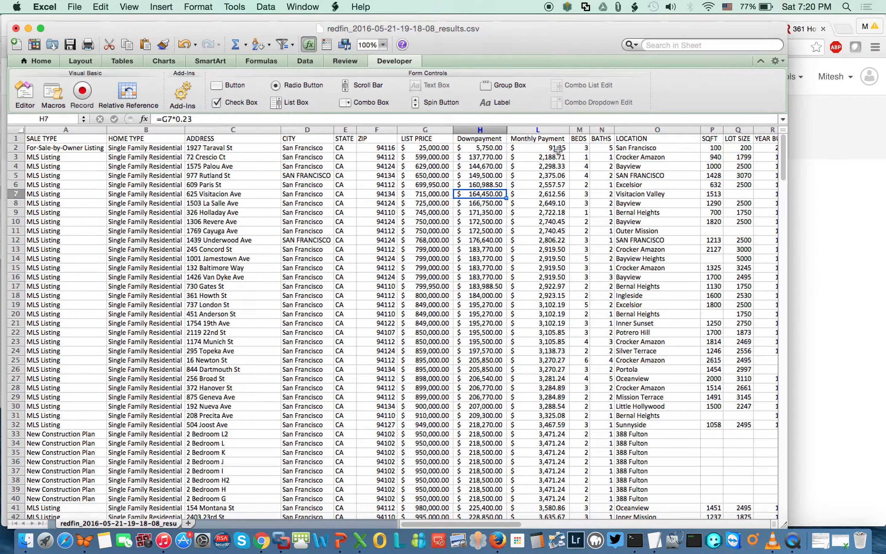
Unhide columns I:K and fill a 5% interest rate down column J.
{"action": "left_click_drag", "start_coordinate": [480, 129], "coordinate": [530, 129]}
{"action": "right_click", "coordinate": [529, 128]}
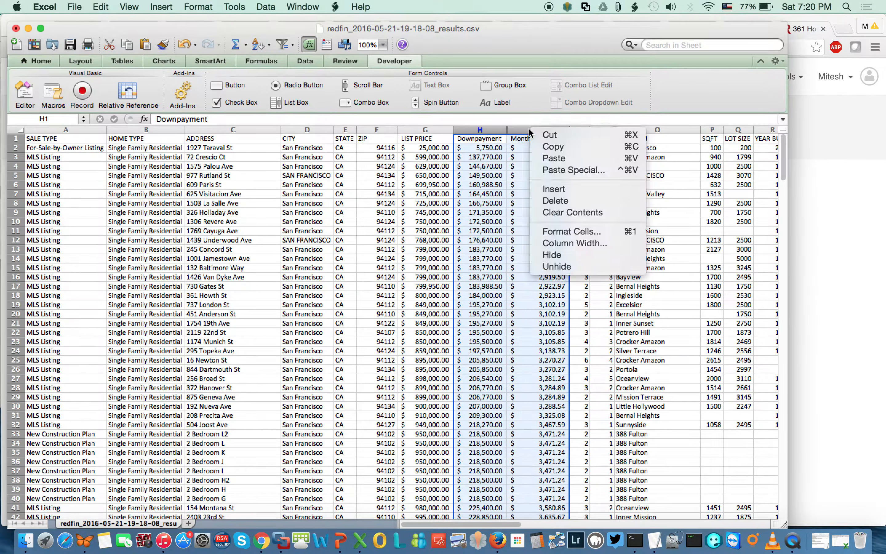
{"action": "left_click", "coordinate": [557, 268]}
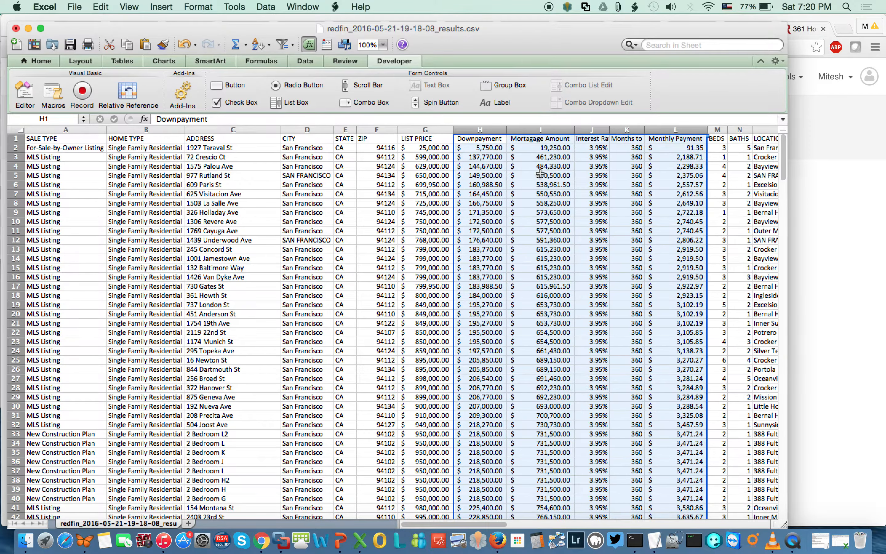
{"action": "left_click", "coordinate": [591, 148]}
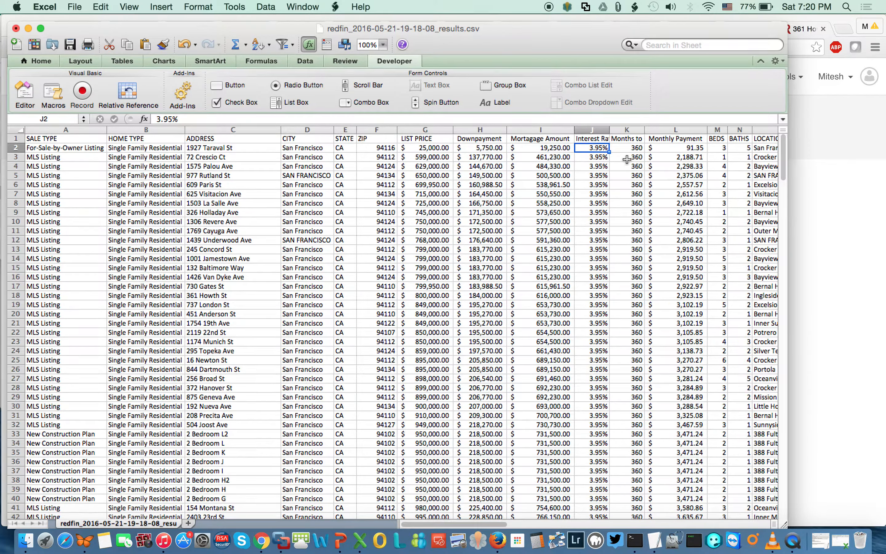
{"action": "type", "text": "5"}
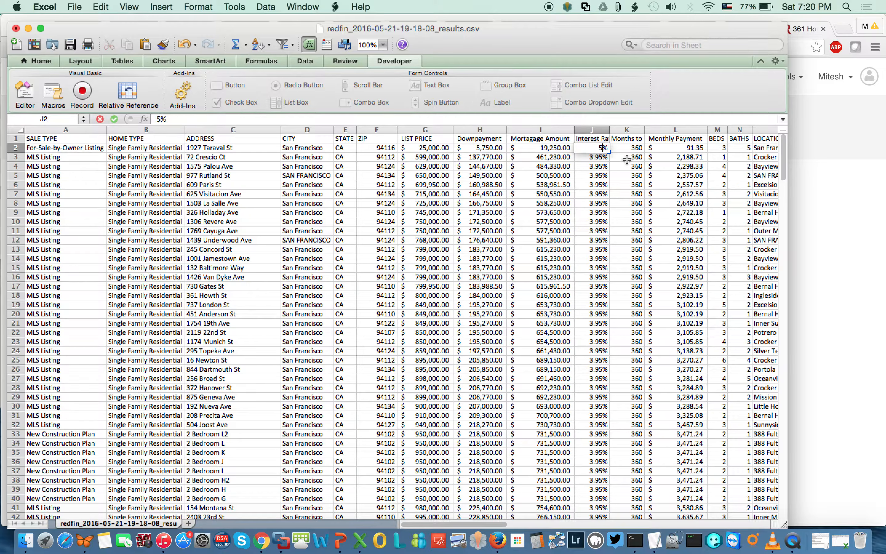
{"action": "key", "text": "Return"}
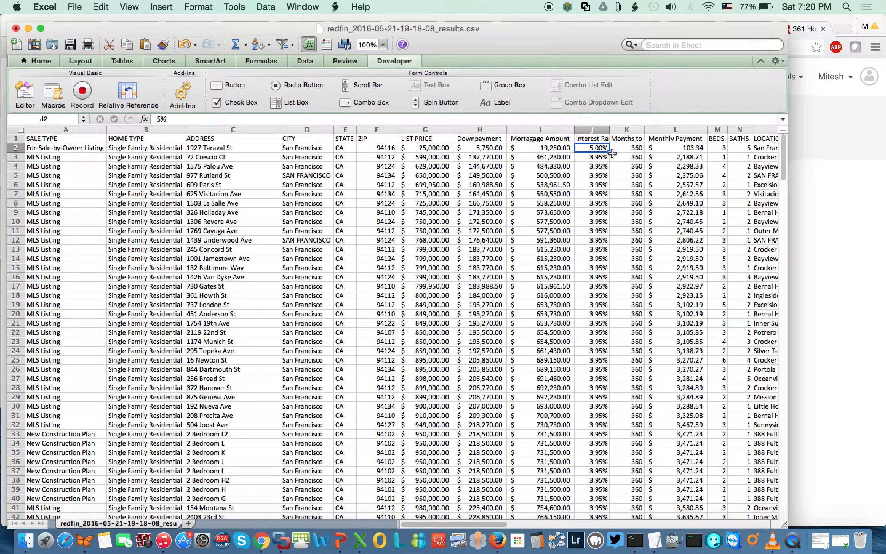
{"action": "double_click", "coordinate": [609, 151]}
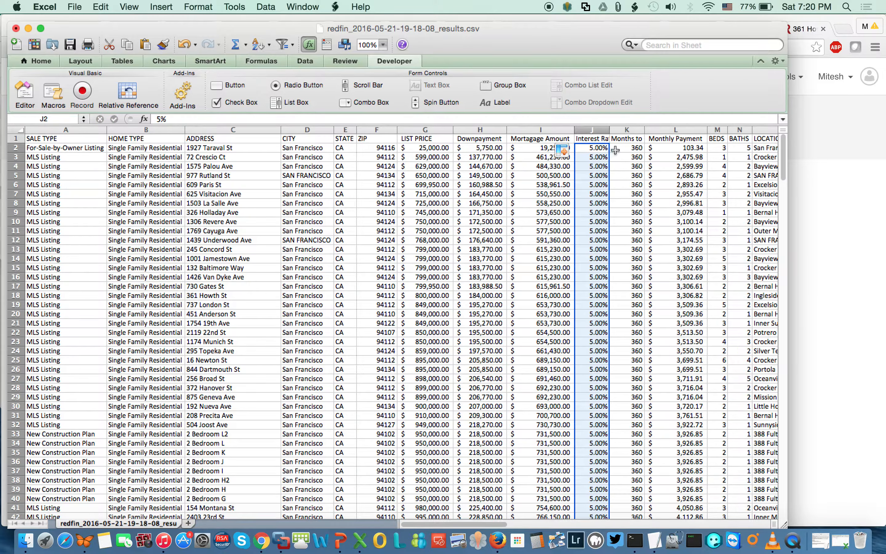
Fill a 120-month term down column K, replacing the 180 entered first.
{"action": "left_click", "coordinate": [625, 150]}
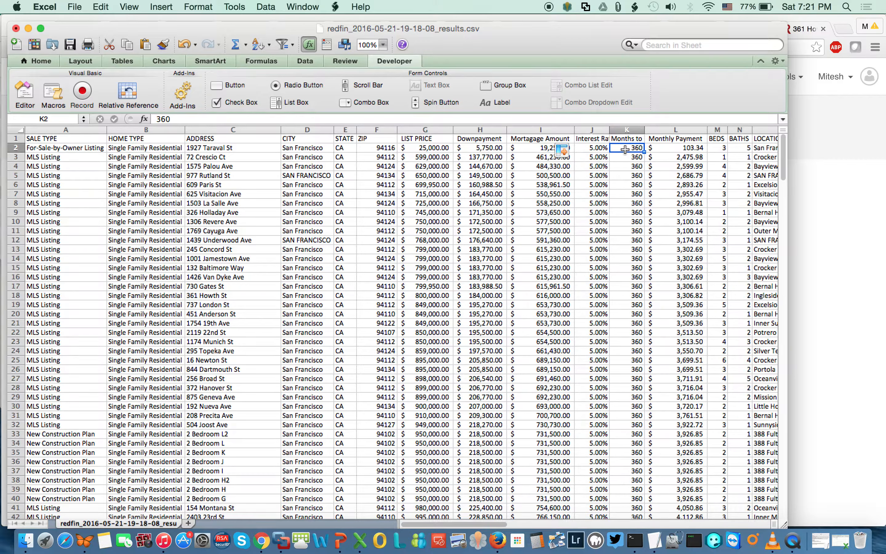
{"action": "type", "text": "180"}
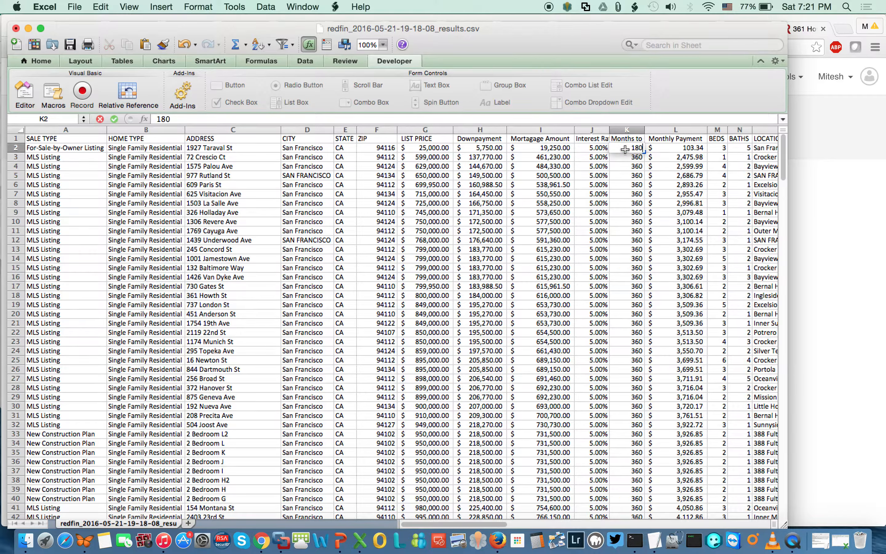
{"action": "key", "text": "Return"}
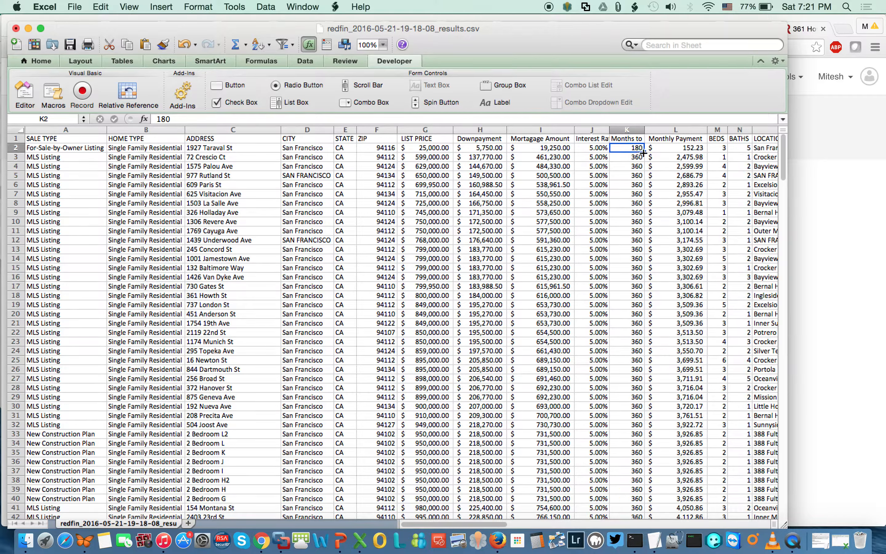
{"action": "double_click", "coordinate": [644, 152]}
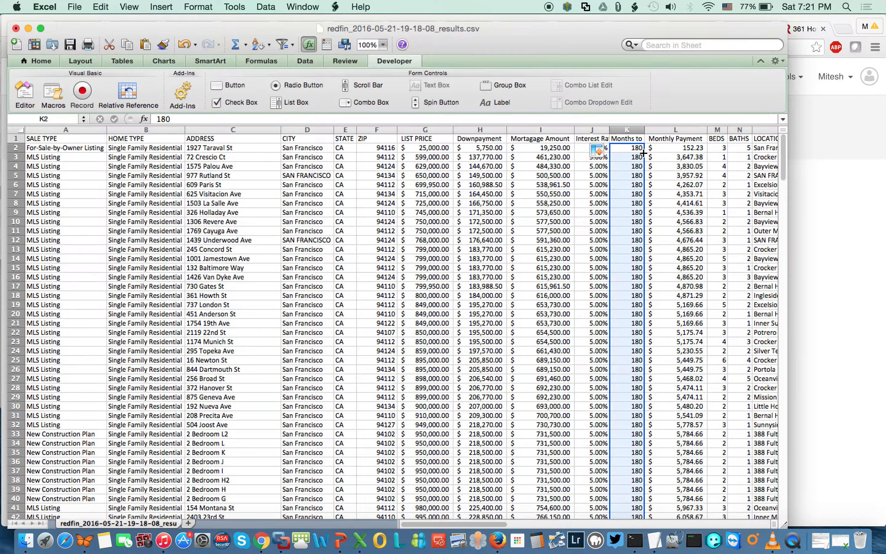
{"action": "left_click", "coordinate": [673, 141]}
{"action": "left_click", "coordinate": [674, 152]}
{"action": "key", "text": "Left"}
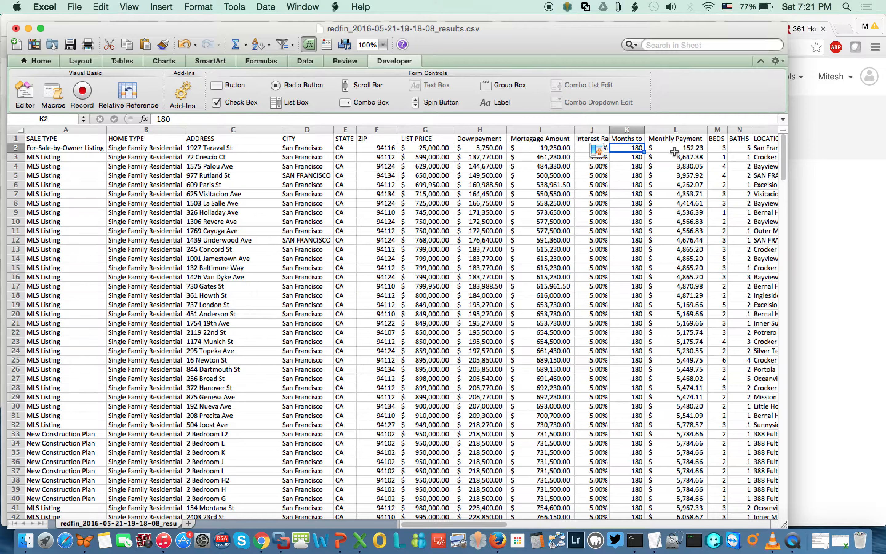
{"action": "type", "text": "120"}
{"action": "key", "text": "Return"}
{"action": "key", "text": "Up"}
{"action": "double_click", "coordinate": [644, 152]}
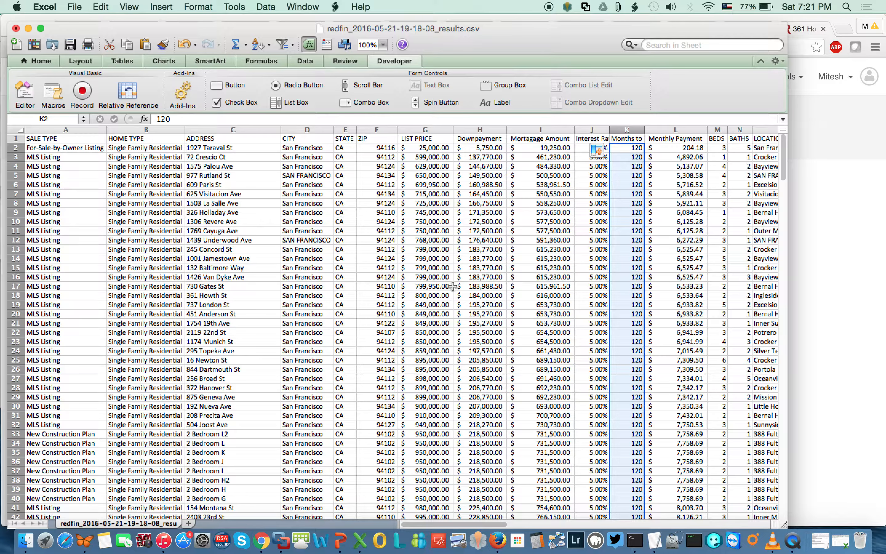
{"action": "key", "text": "super+Tab"}
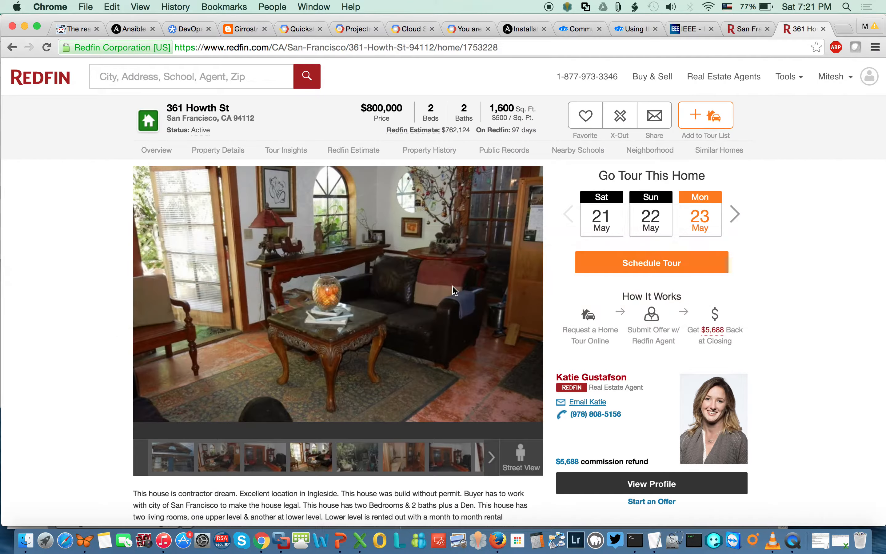
{"action": "key", "text": "super+w"}
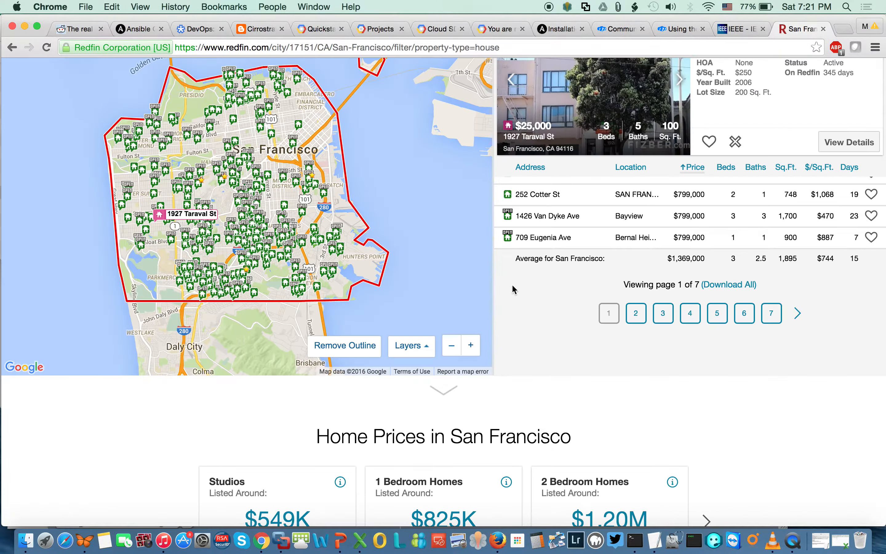
{"action": "scroll", "coordinate": [565, 350], "scroll_direction": "up", "scroll_amount": 10}
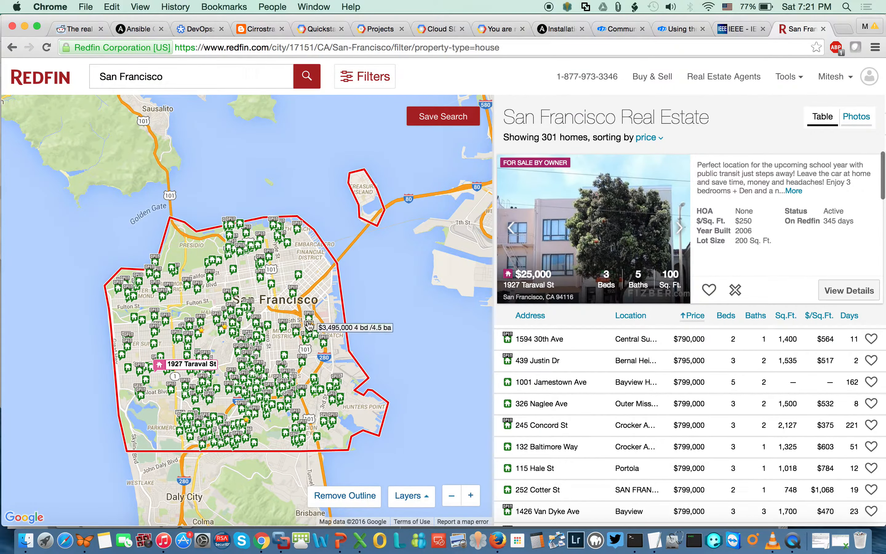
{"action": "key", "text": "super+Tab"}
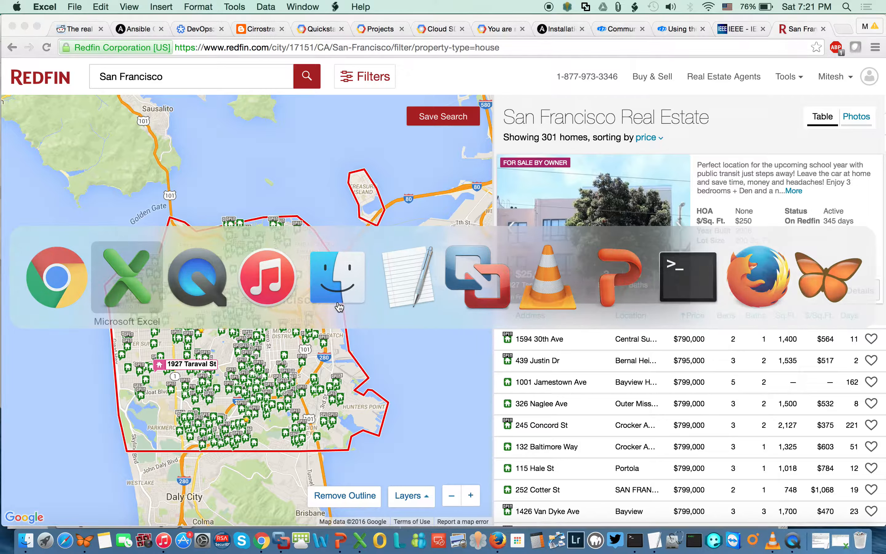
{"action": "key", "text": "super+Tab"}
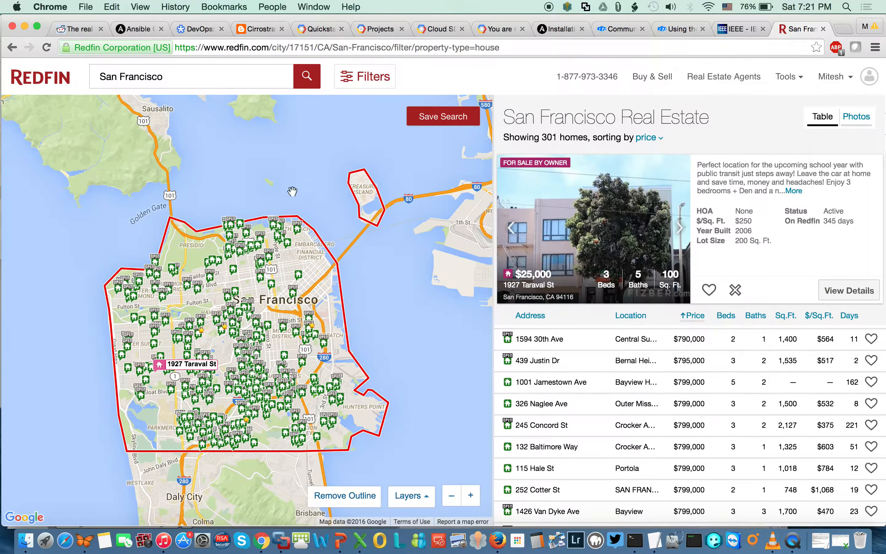